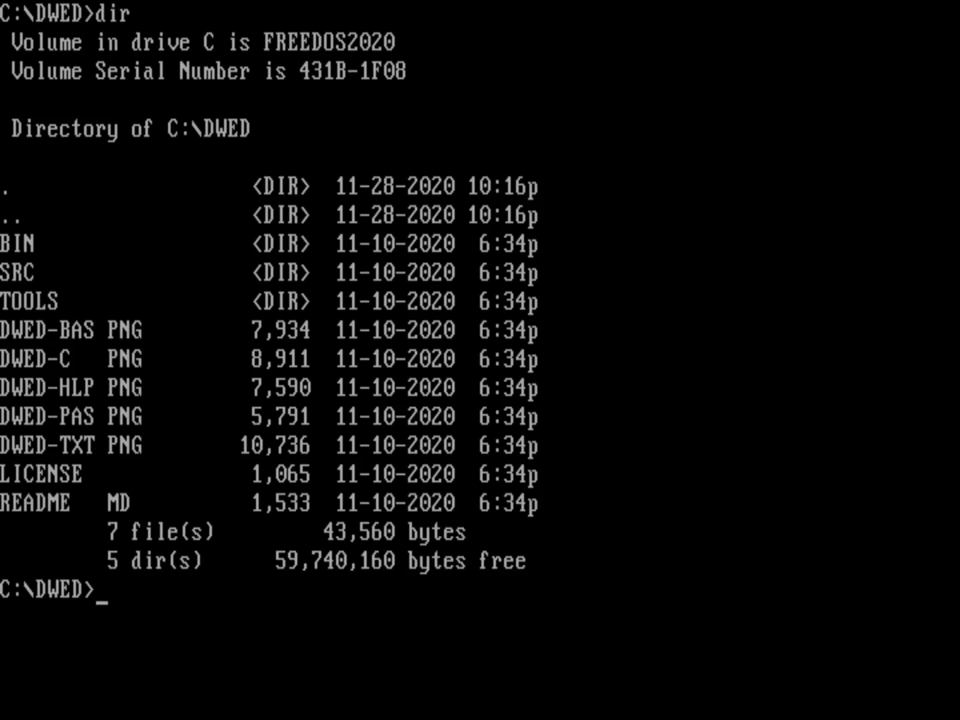
Display the LICENSE file with more, and list the DWED directory again.
text(more license)
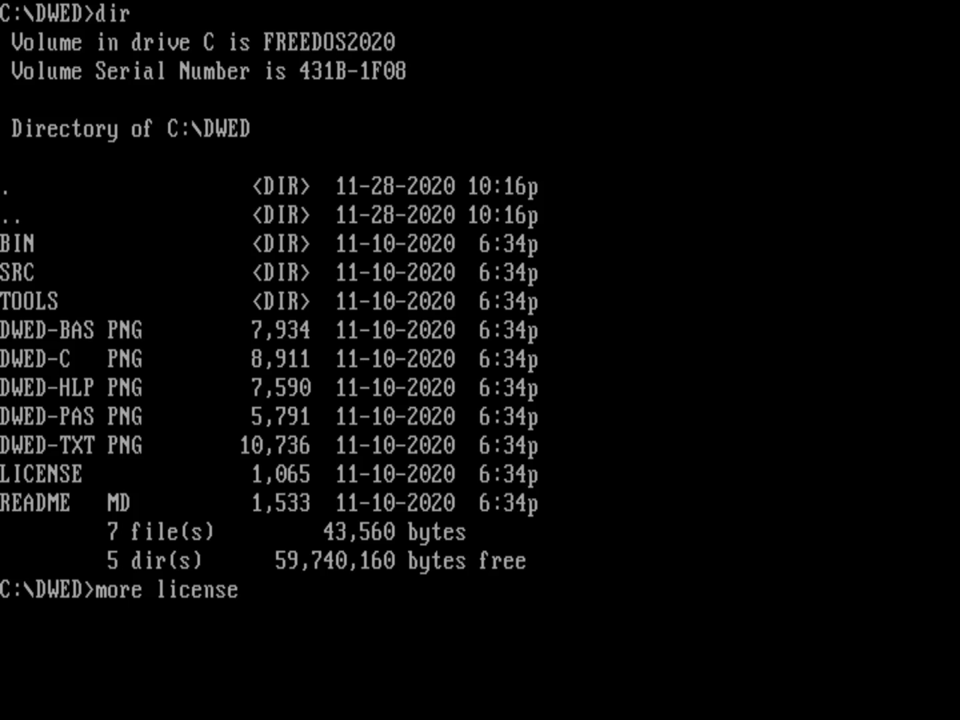
key(Return)
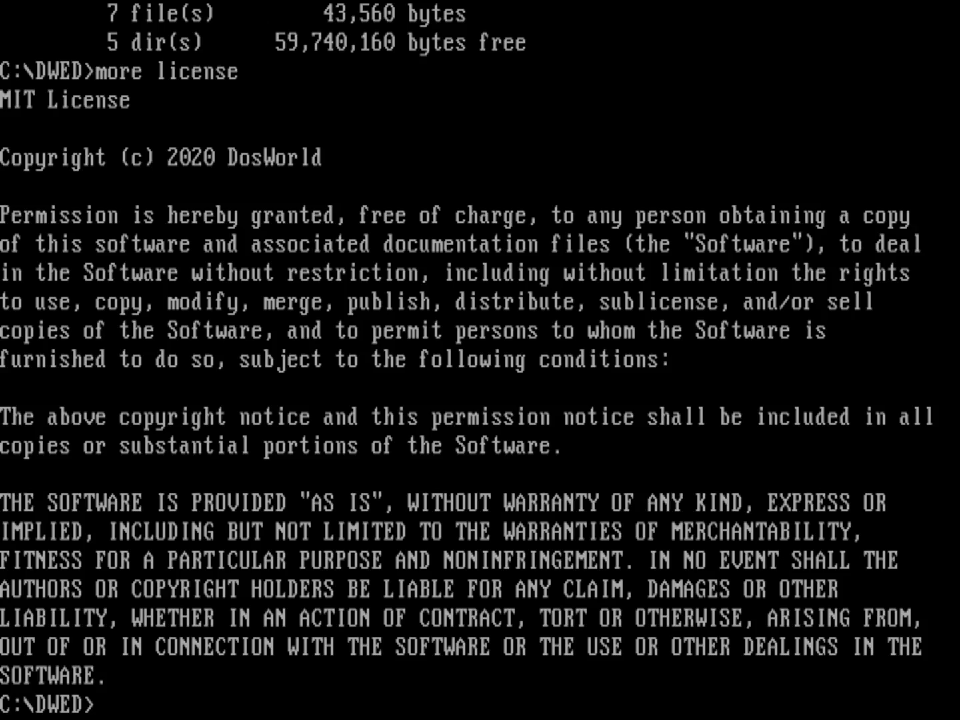
text(dir)
key(Return)
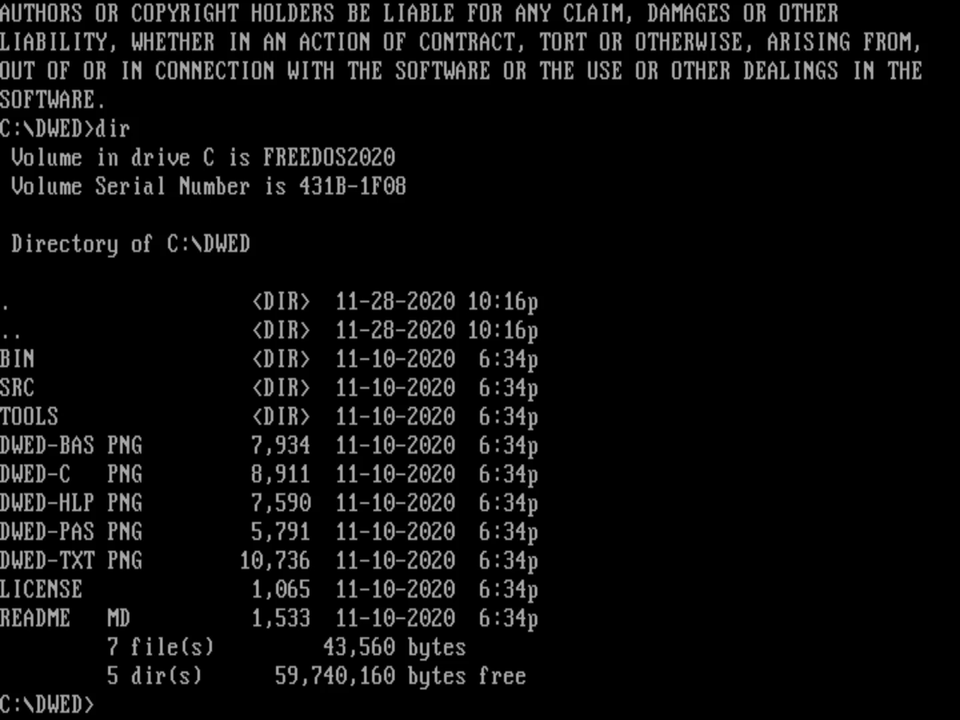
Read readme.md with more, paging through to the end of the file.
text(more read)
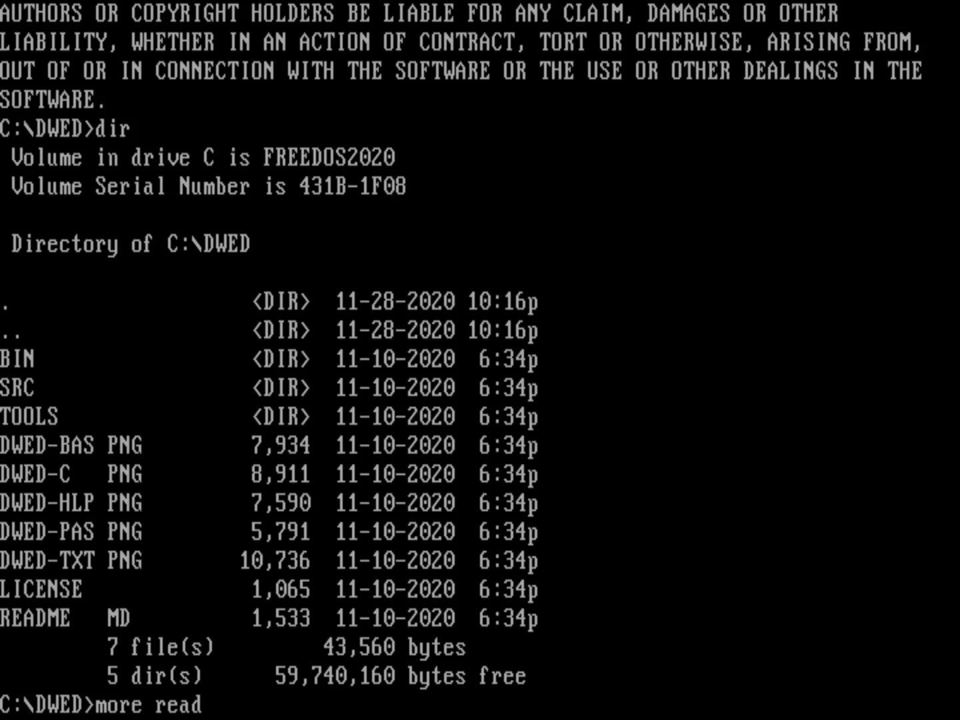
text(me.md)
key(Return)
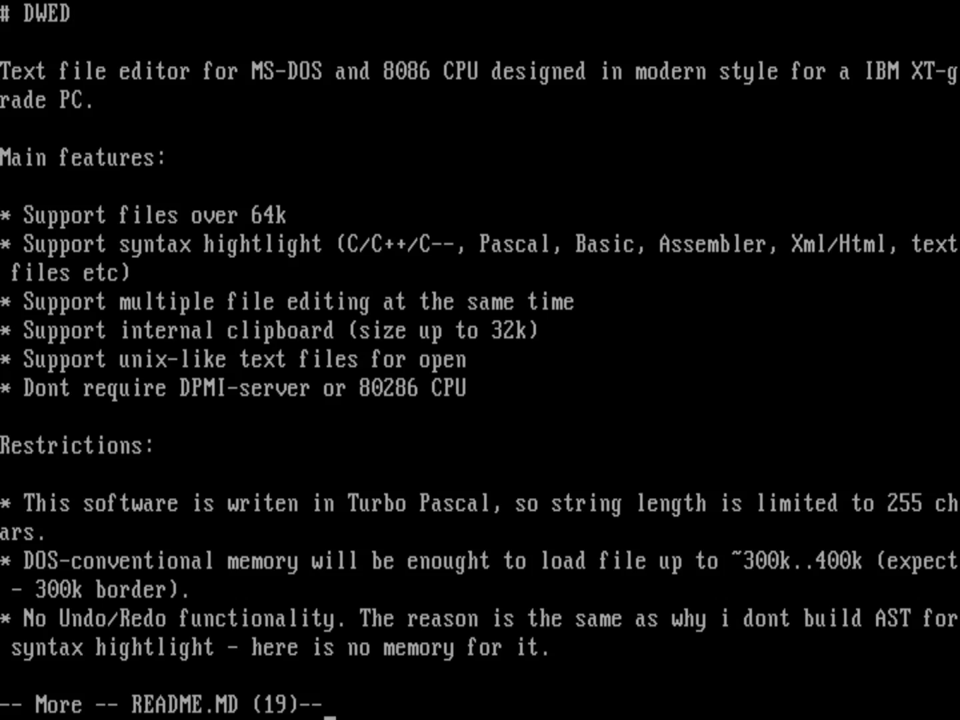
key(space)
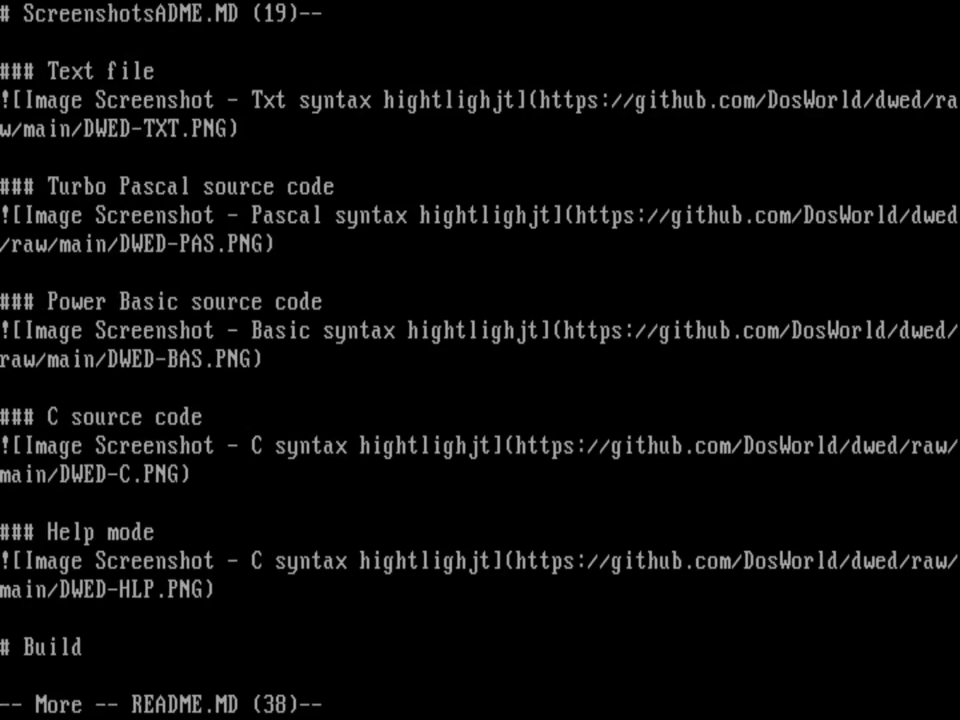
key(space)
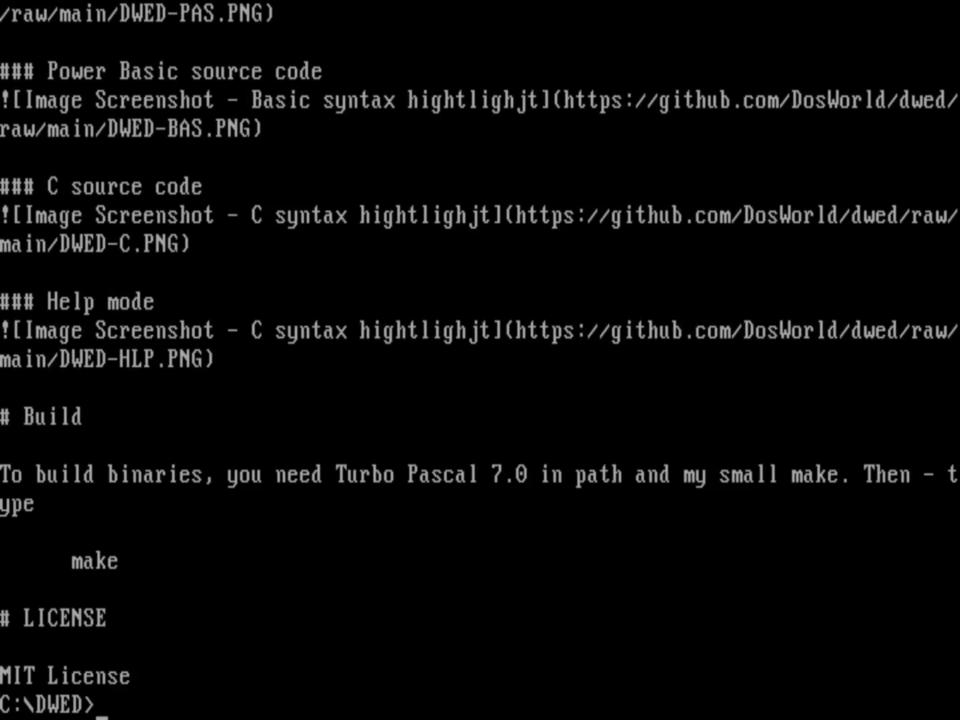
Change from the DWED directory to its bin subdirectory, listing both, and start the dwed editor.
text(dir)
key(Return)
text(cd)
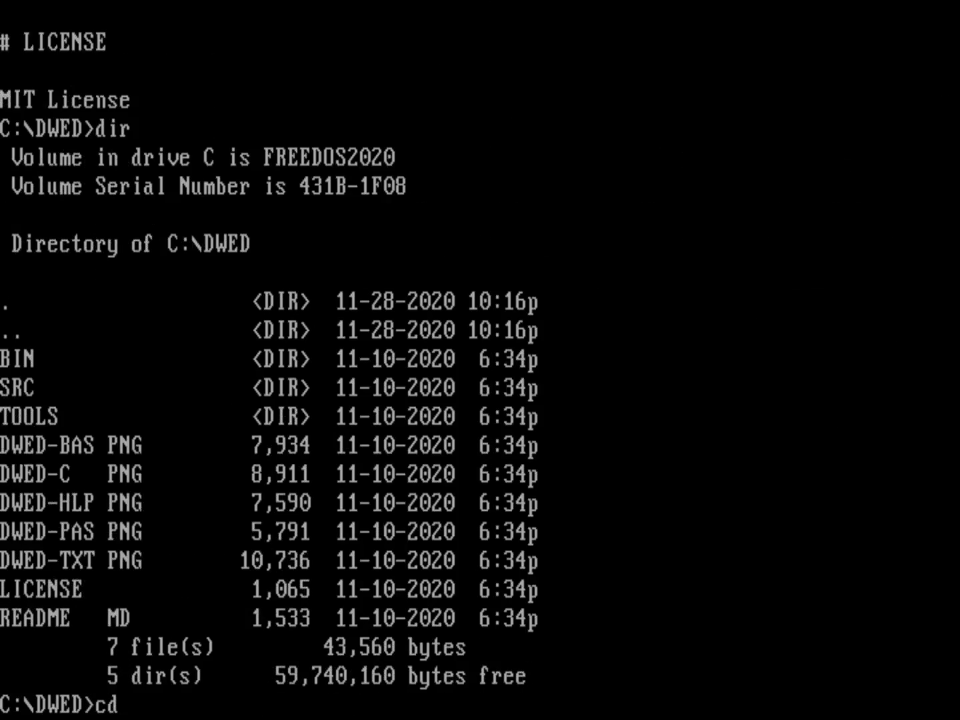
text( bin)
key(Return)
text(dir)
key(Return)
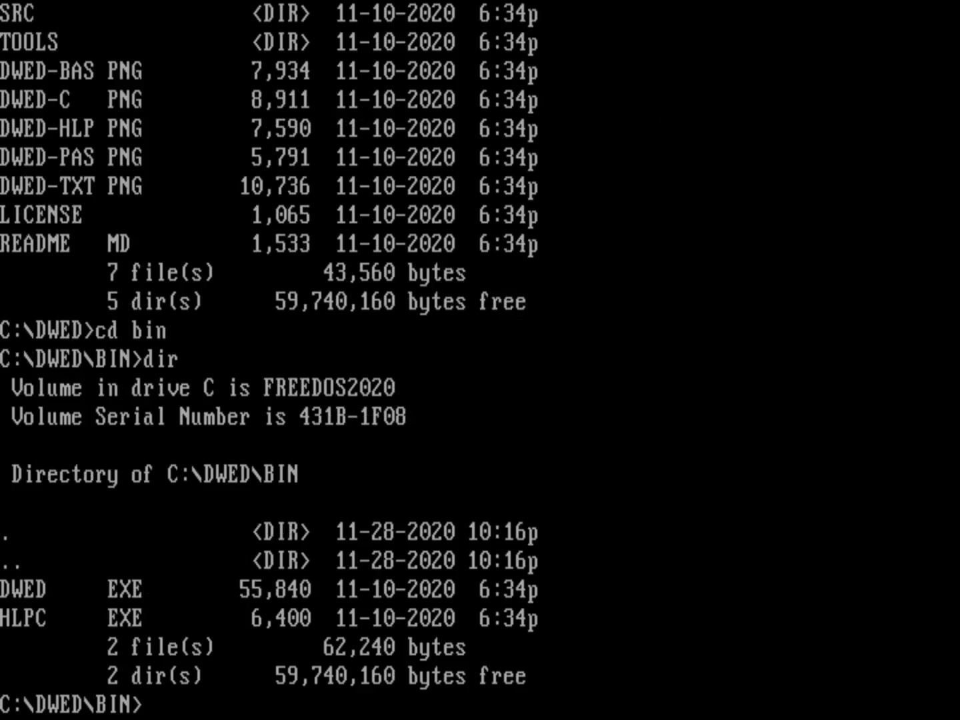
text(dwed)
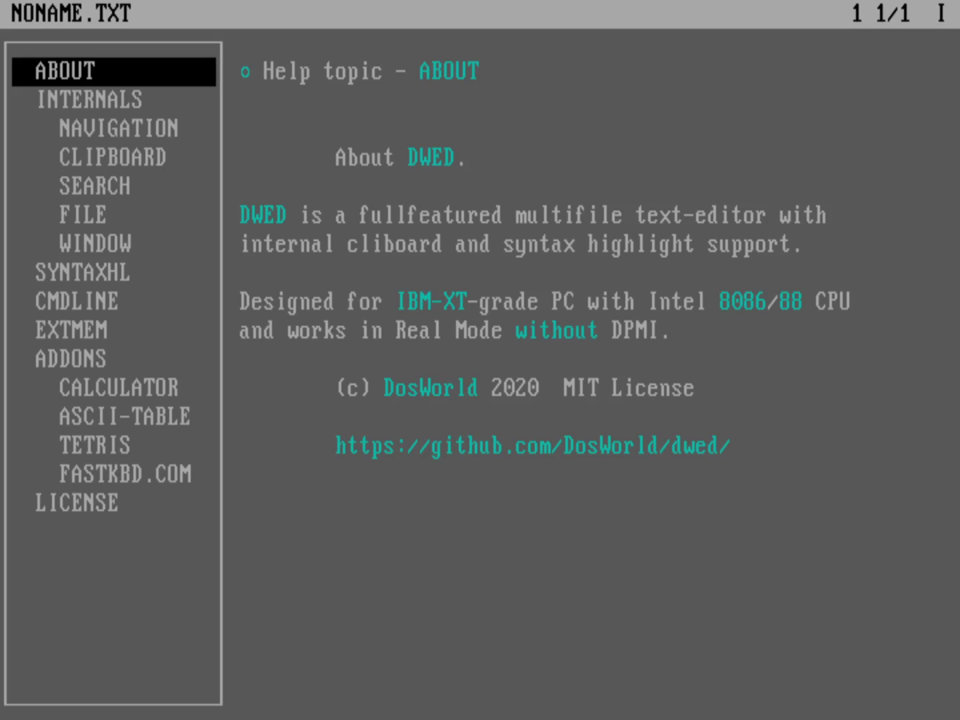
Read through the help topics Internals, Navigation, Clipboard, Search and File.
key(Down)
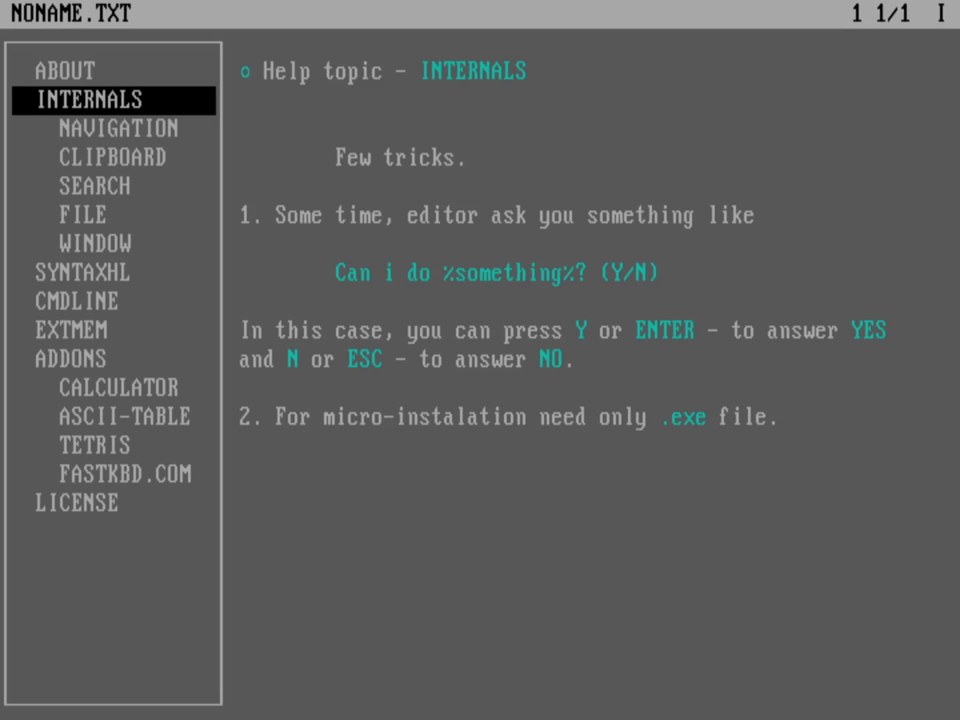
key(Down)
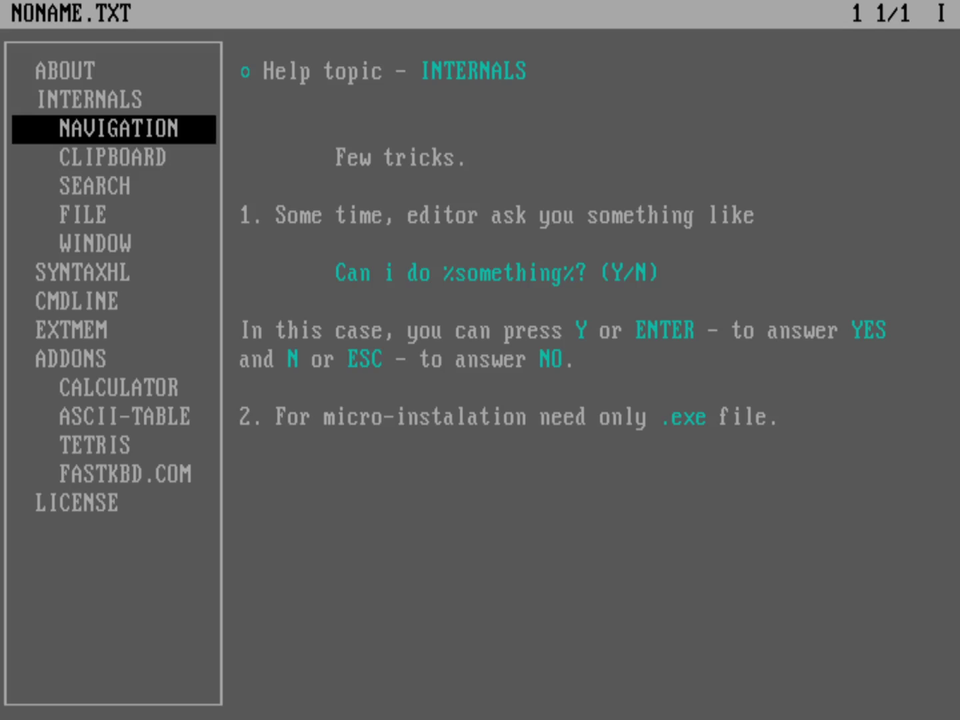
key(Return)
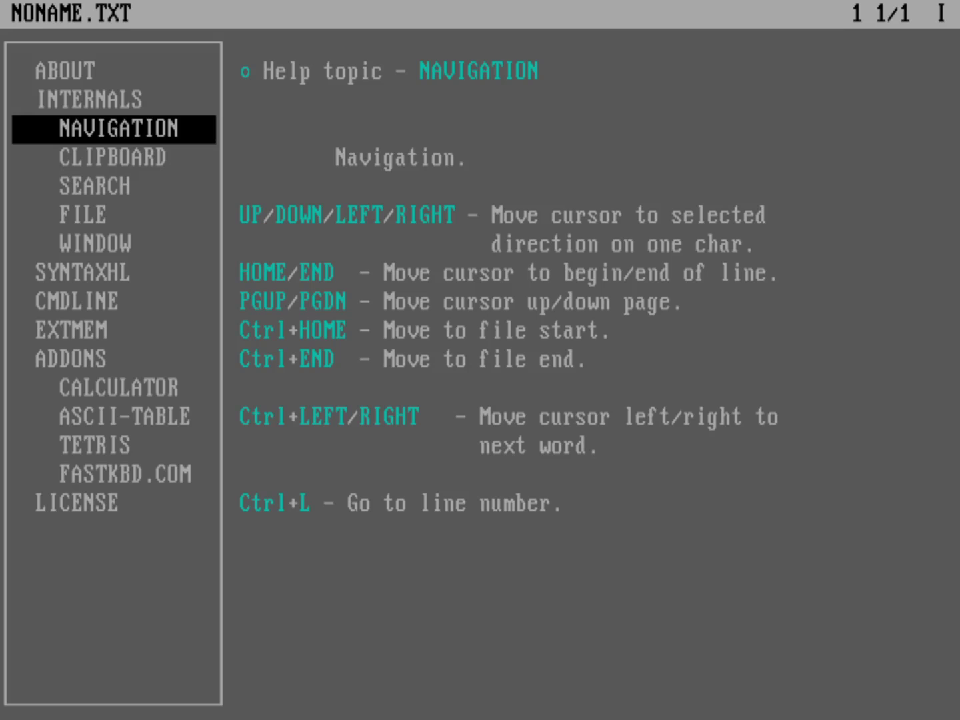
key(Down)
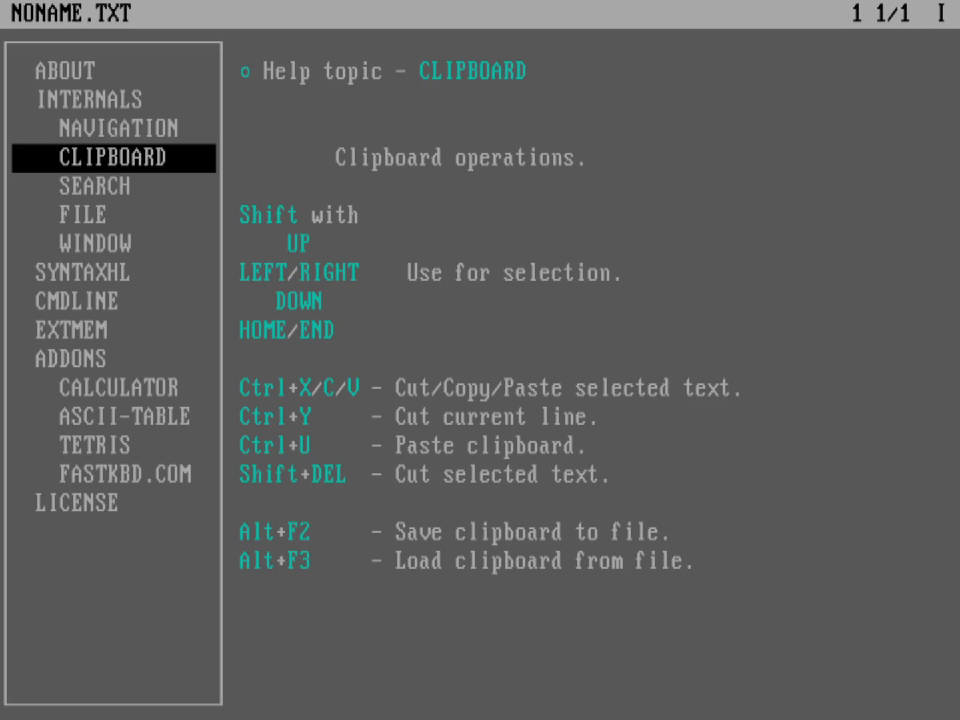
key(Down)
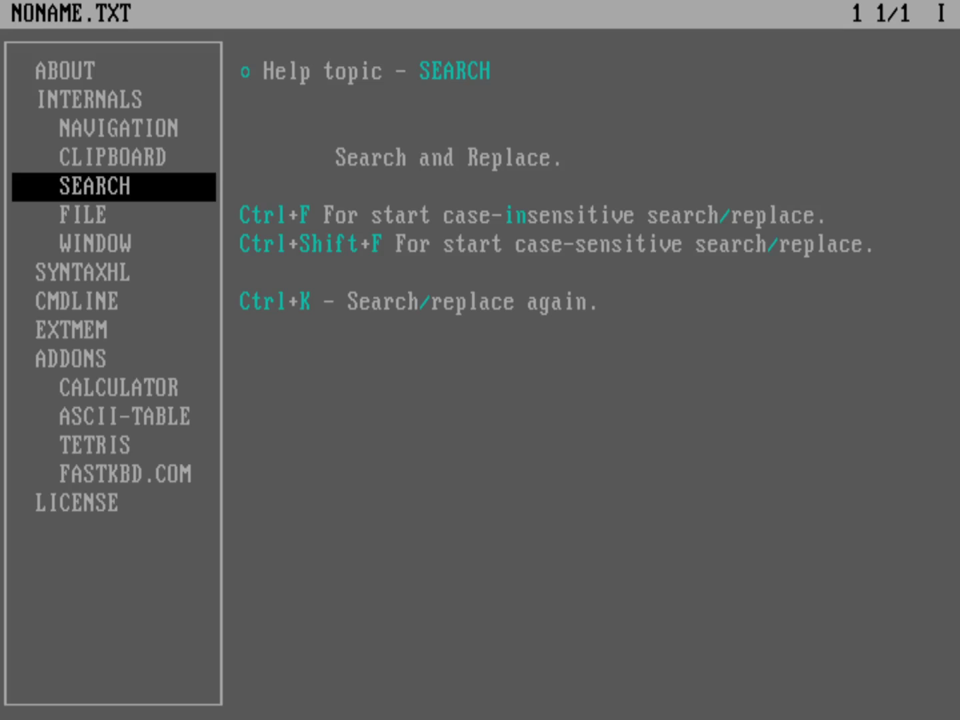
key(Down)
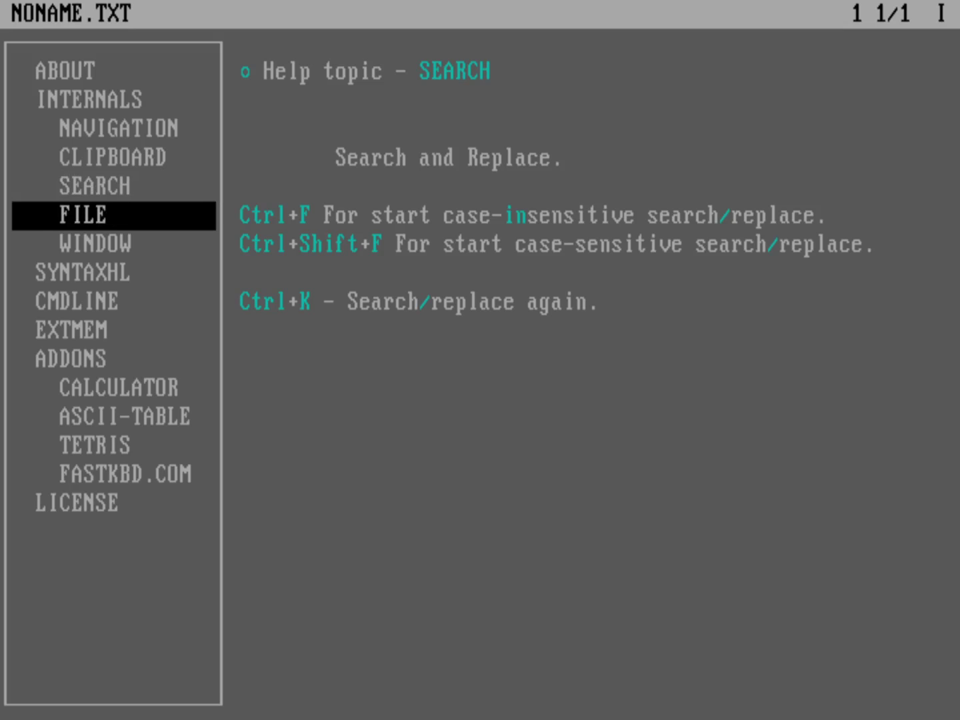
key(Return)
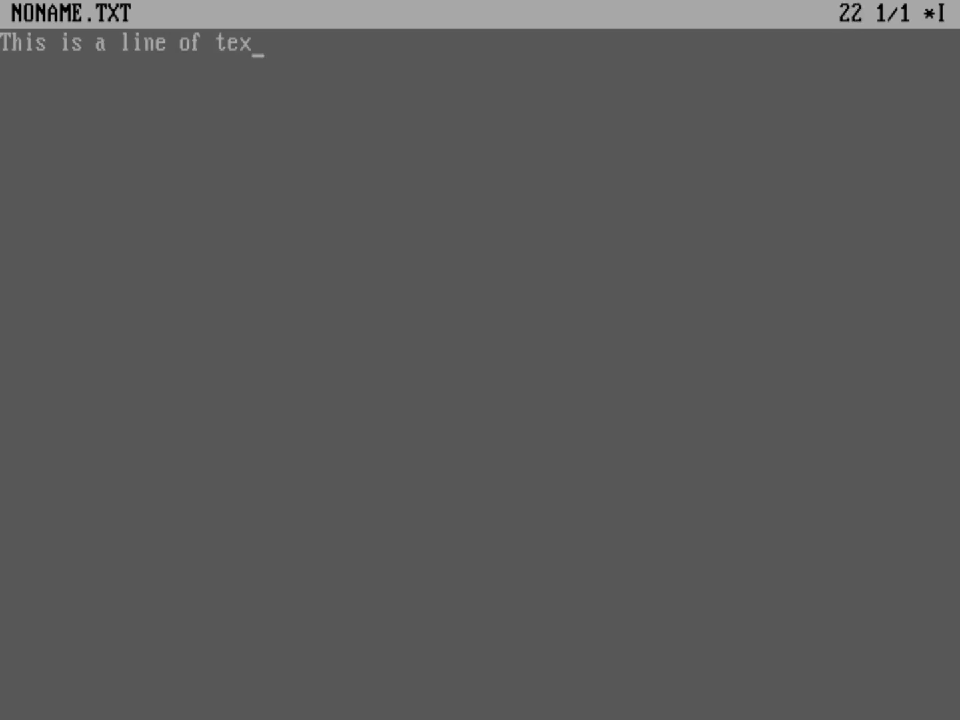
Write "This is a line of text.", "Hello, world.", a blank line and "The end", cancelling the prompt to save NONAME.TXT.
text(t)
key(Return)
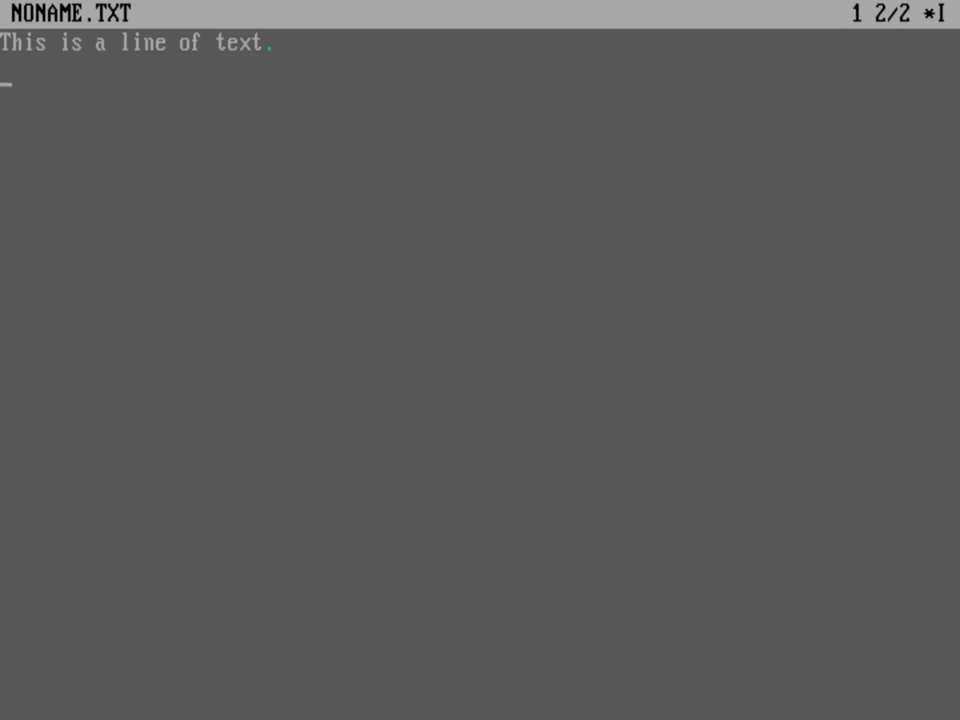
text(Hello, world)
key(Return)
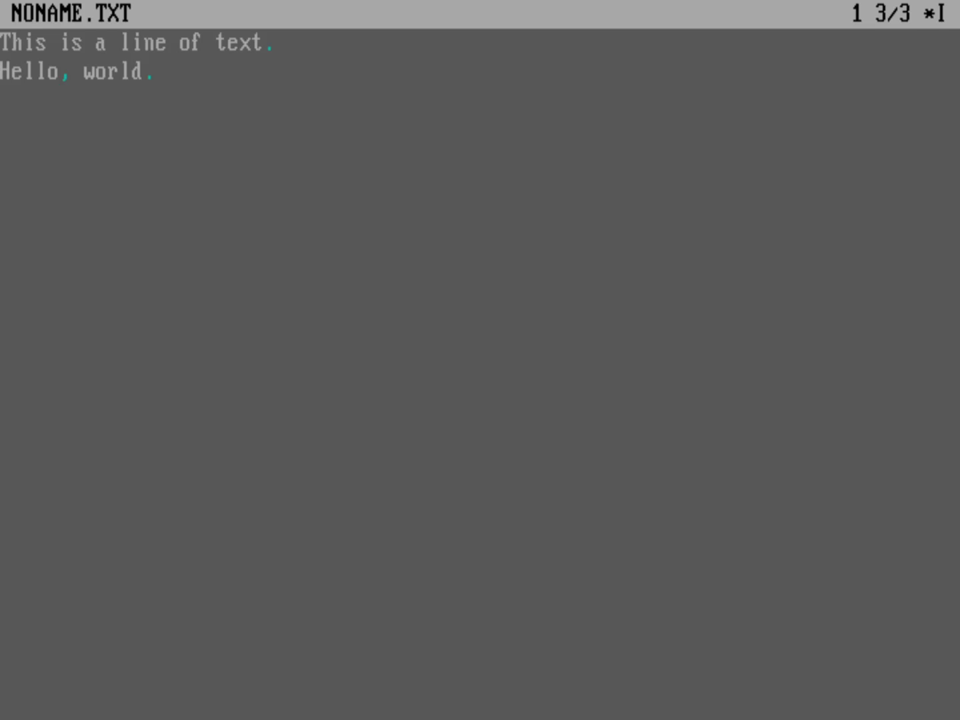
key(ctrl+s)
key(Return)
text(The end)
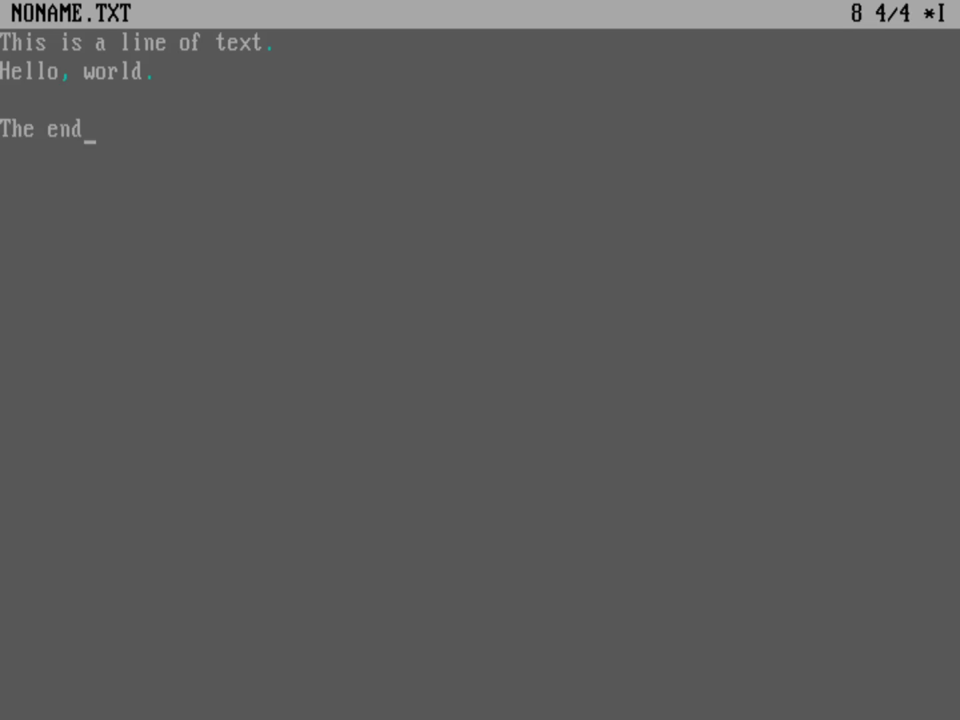
key(Return)
key(Escape)
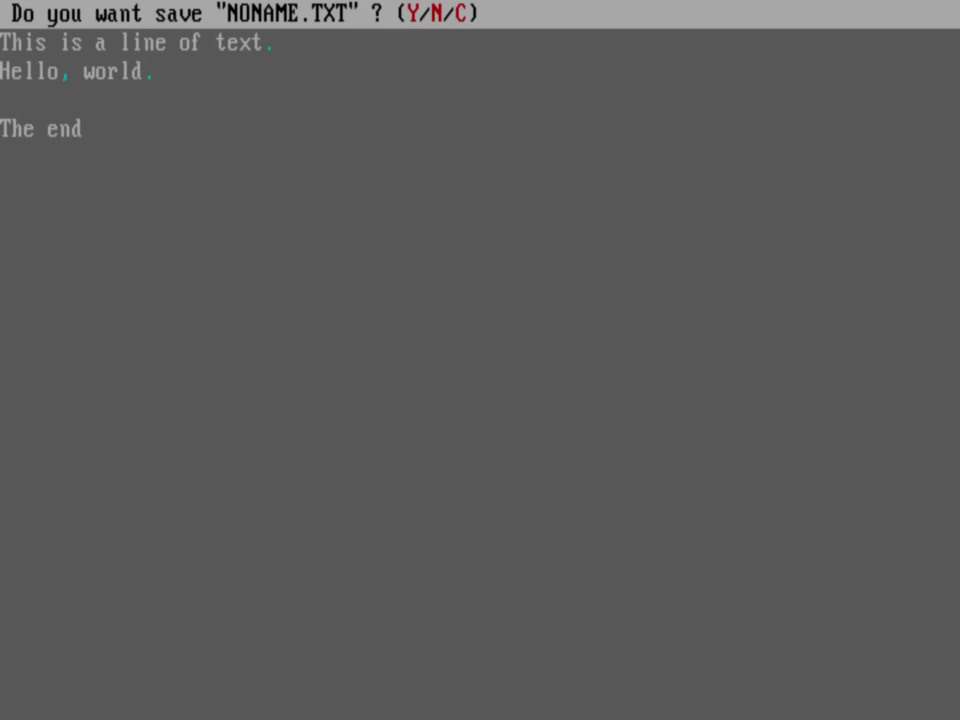
key(c)
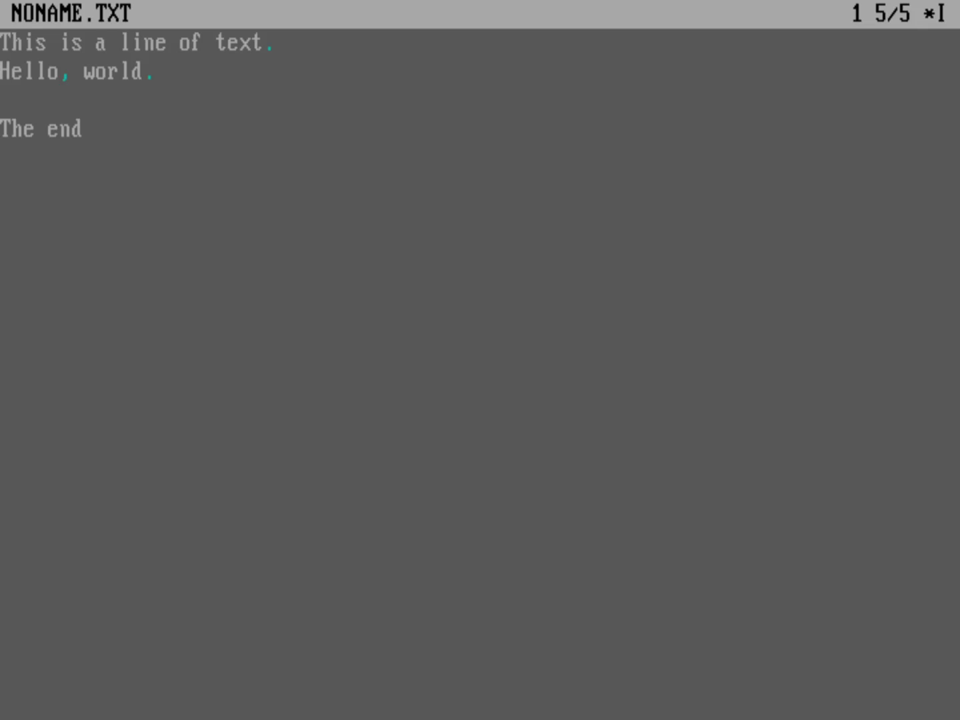
click(6, 130)
click(6, 72)
click(6, 42)
click(18, 43)
click(30, 43)
key(Right)
key(Right)
key(Right)
key(Right)
key(Right)
key(Right)
key(Right)
Save NONAME.TXT and exit to the command prompt, and list the BIN directory.
key(ctrl+s)
key(alt+x)
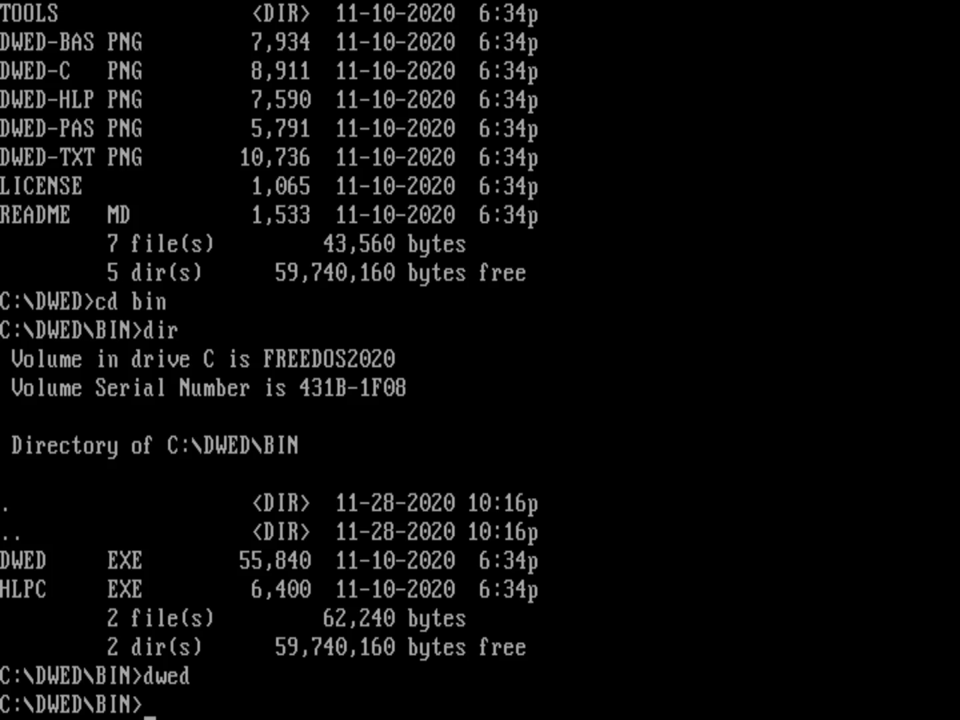
text(dir)
key(Return)
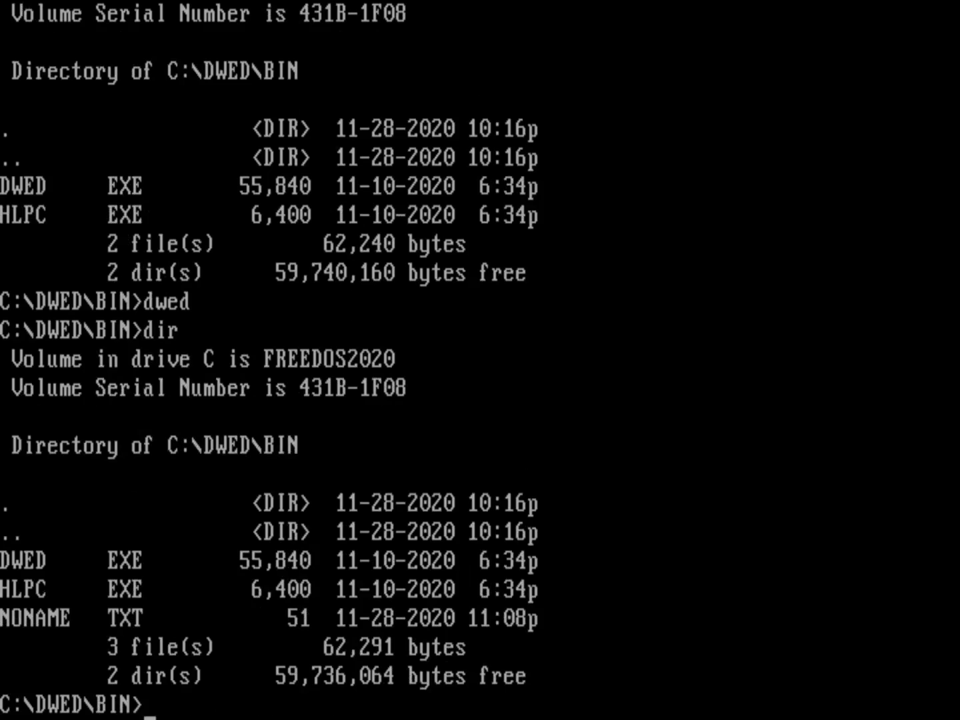
Display the contents of noname.txt at the command prompt with the type command.
text(type n oname.t)
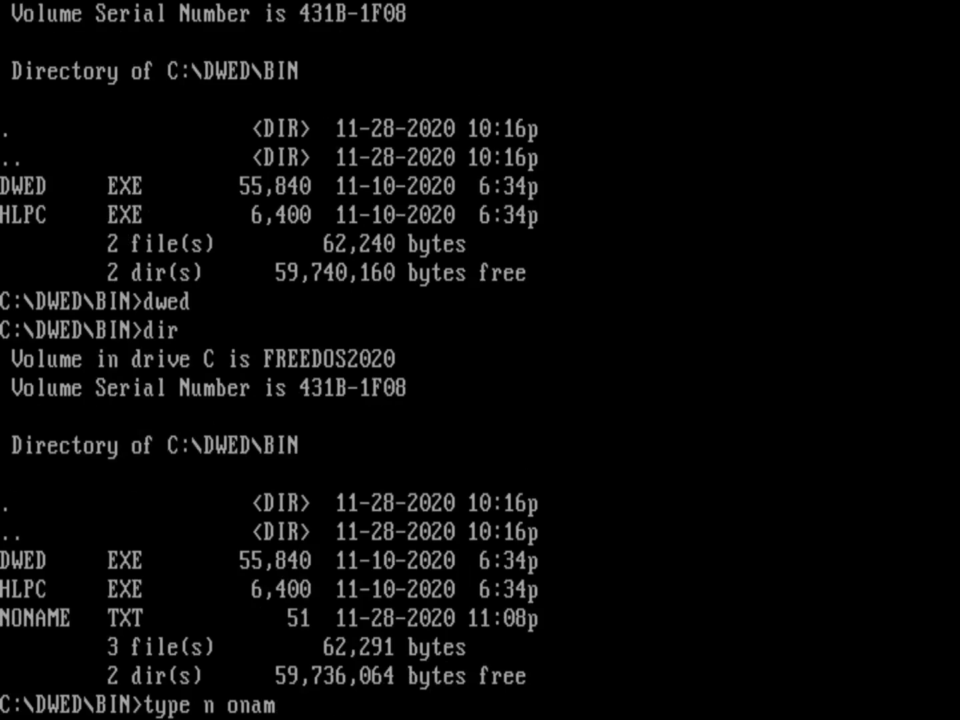
key(BackSpace)
key(BackSpace)
key(BackSpace)
key(BackSpace)
key(BackSpace)
key(BackSpace)
key(BackSpace)
key(BackSpace)
text(oname.txt)
key(Return)
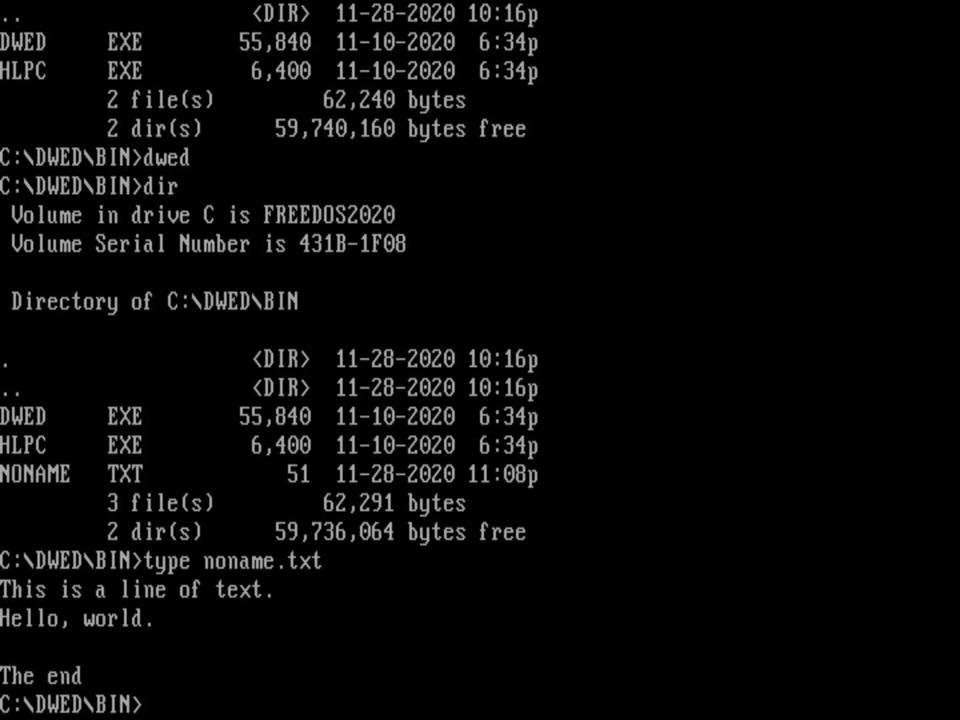
List the \src directory, and copy \src\sol.c into the current directory as sol.c, checking it with a directory listing.
text(dir \src)
key(Return)
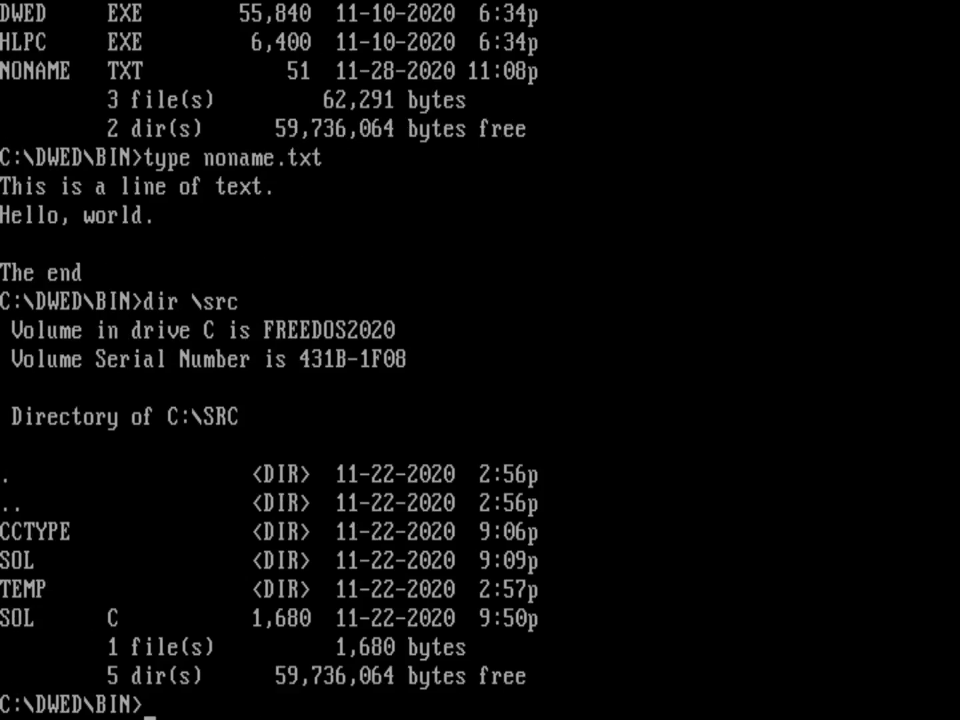
text(copy \src\soo)
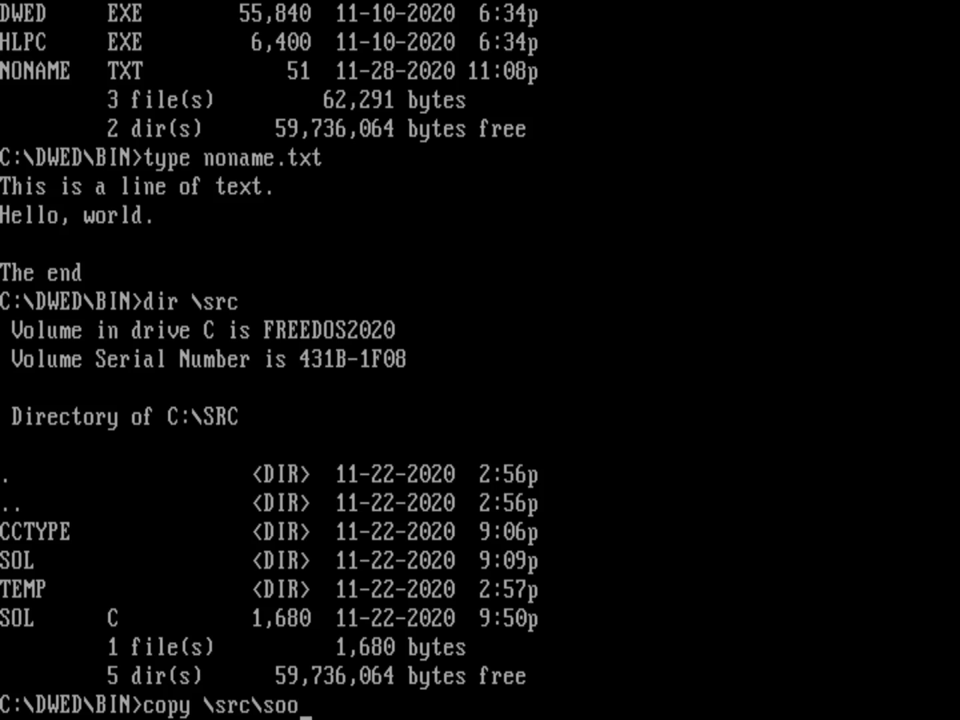
key(BackSpace)
text(l.c sol.c)
key(Return)
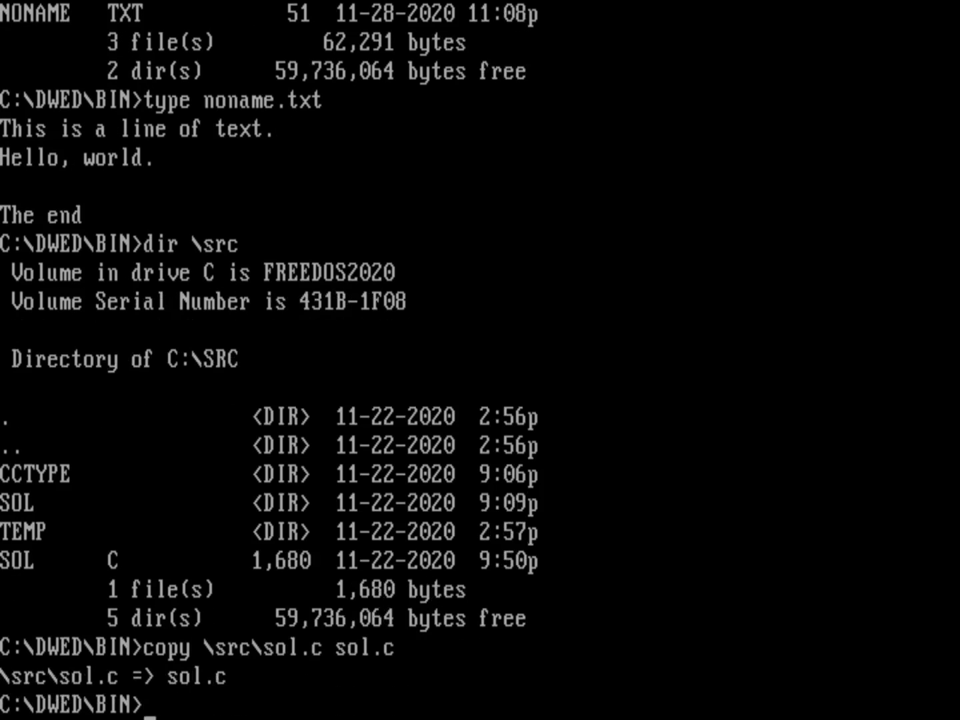
text(dir)
key(Return)
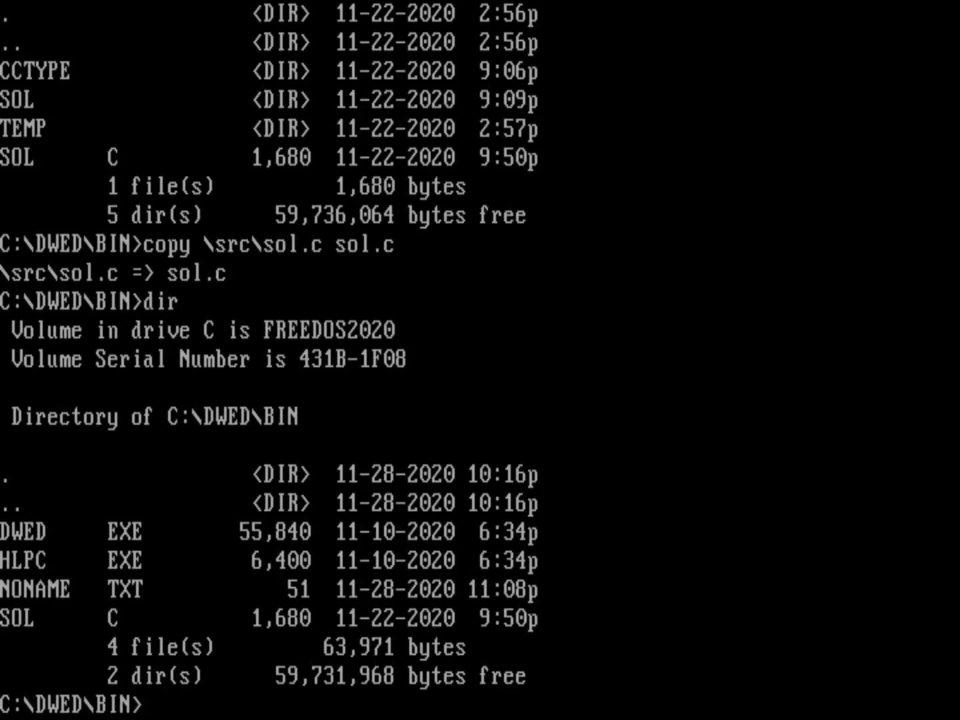
Open sol.c in dwed to view its syntax highlighting, and exit to the command prompt without editing.
text(dwed sol.)
text(c)
key(Return)
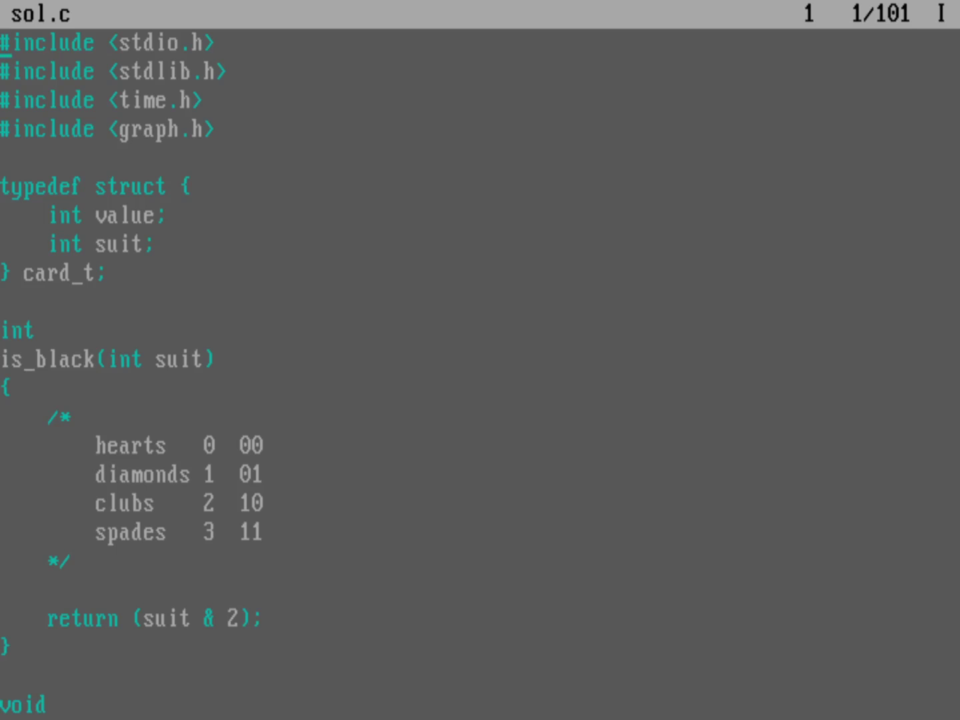
key(Escape)
List the BIN directory, and move up to the parent DWED directory and list its contents.
text(dir)
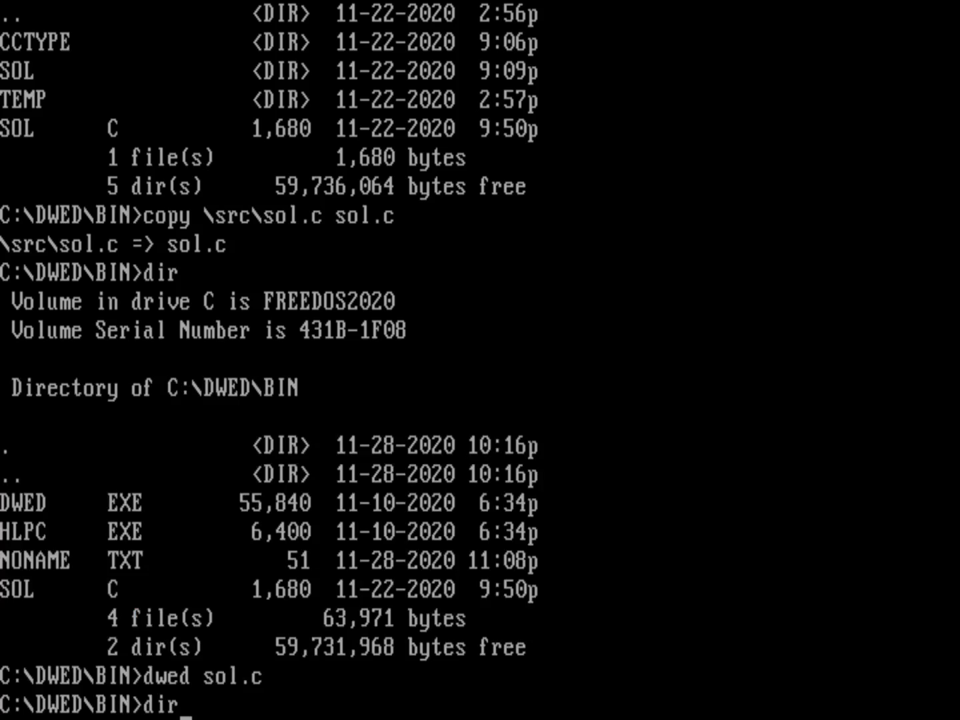
key(Return)
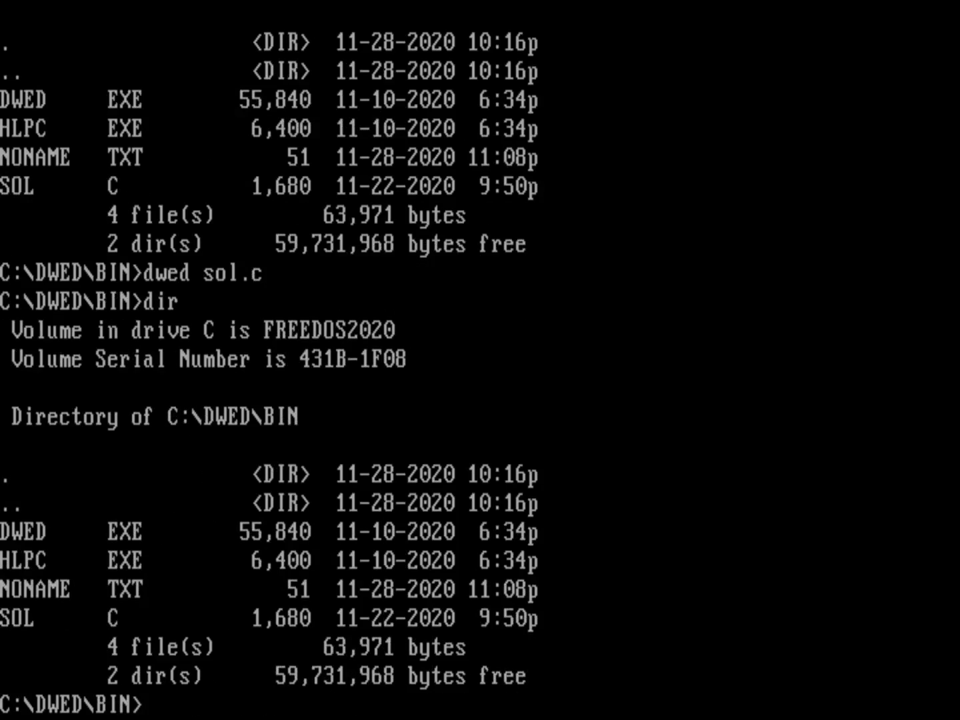
text(cd ..)
key(Return)
text(d)
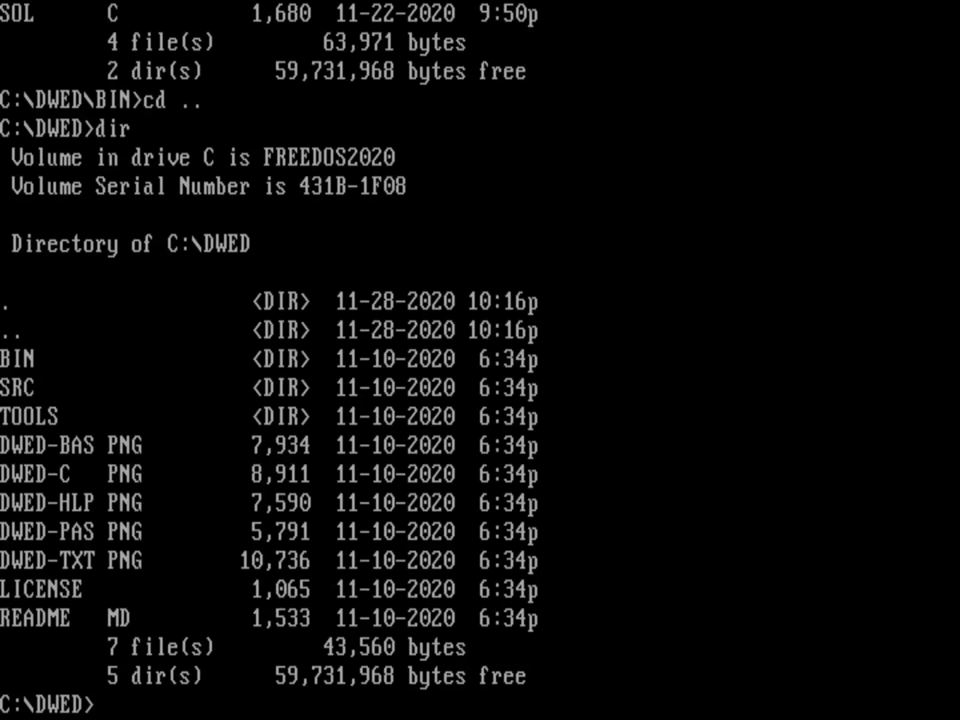
Change into the src subdirectory of DWED and list all of its files through to the end of the listing.
text(cd src)
key(Return)
text(dir)
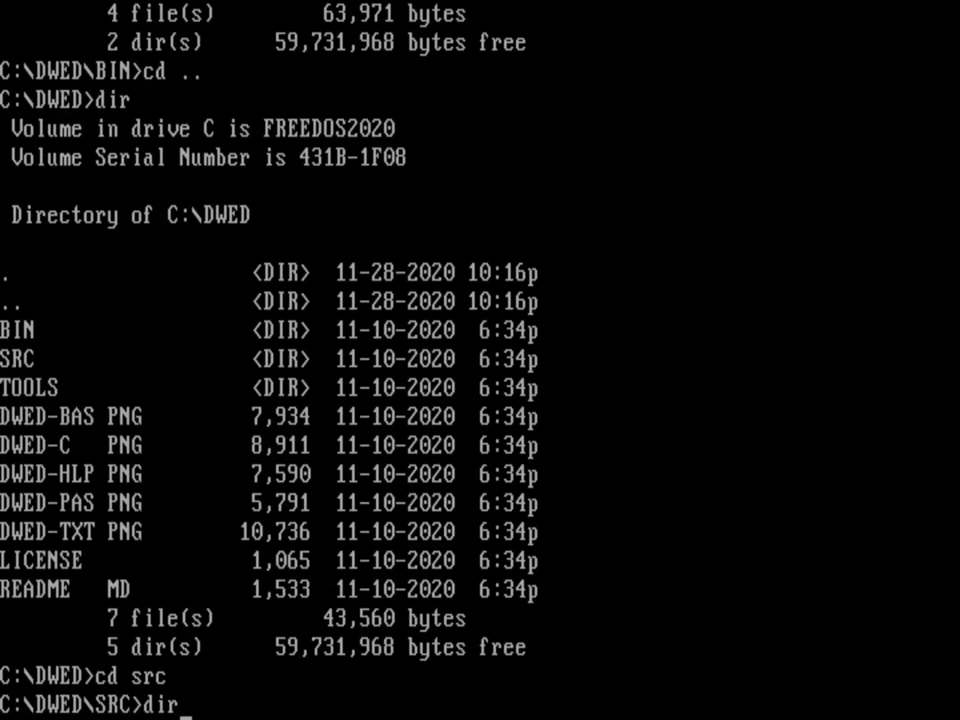
key(Return)
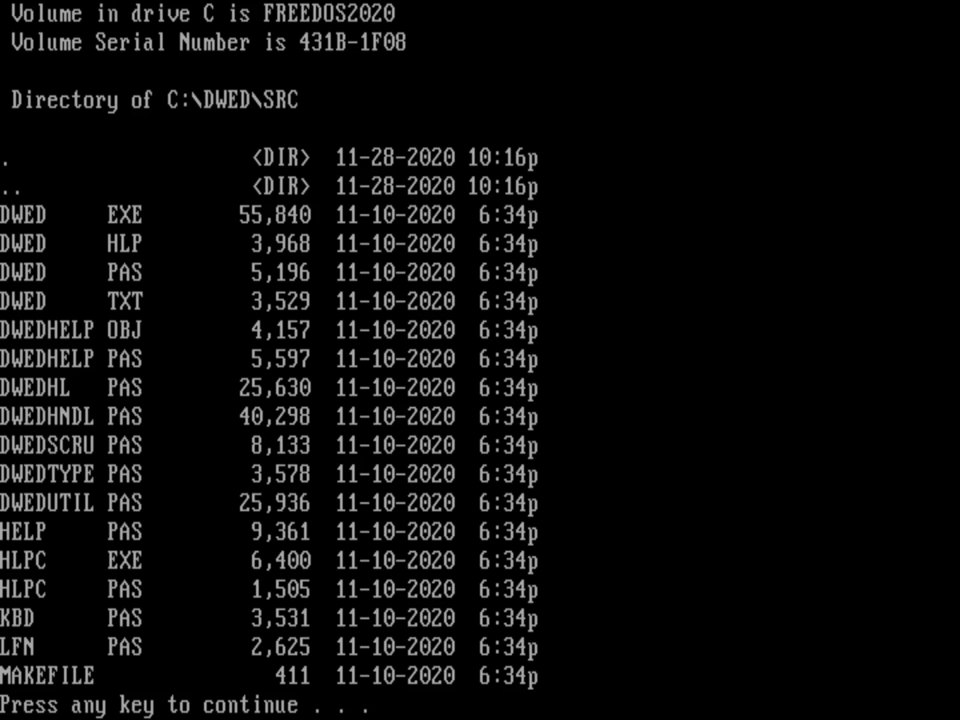
key(space)
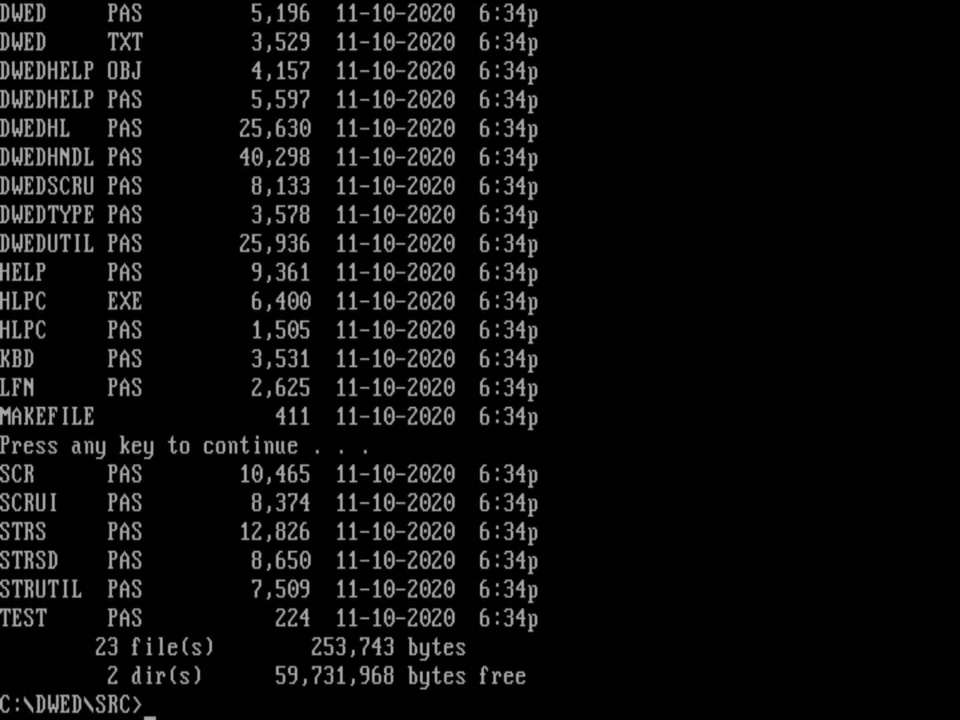
Open the Pascal source file dwed.pas in dwed.
text(dweer)
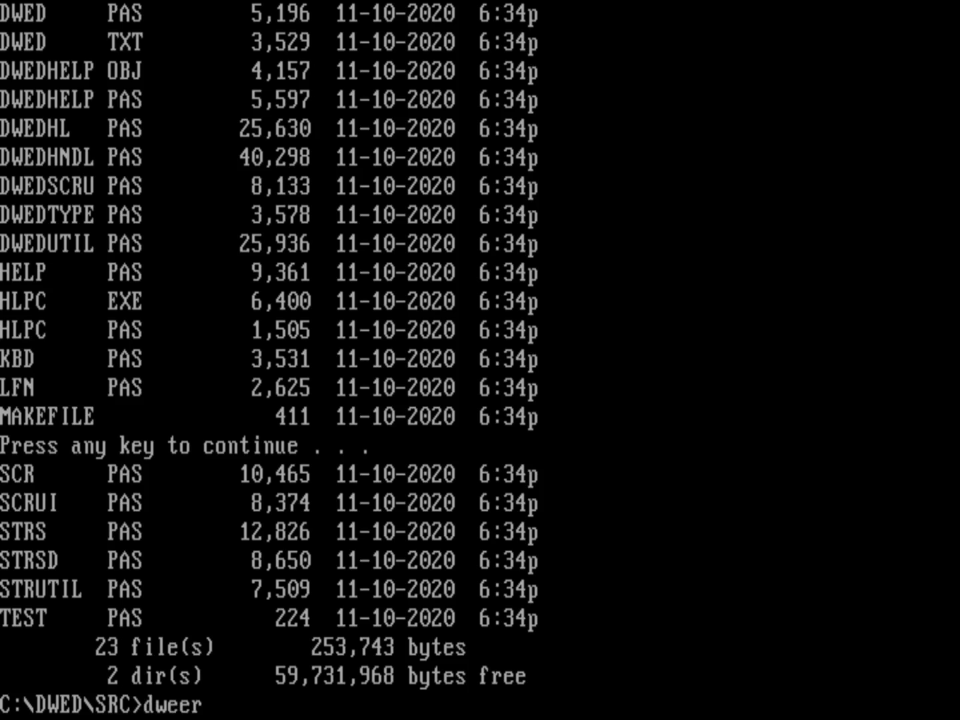
key(BackSpace)
key(BackSpace)
text(d dwed.pas)
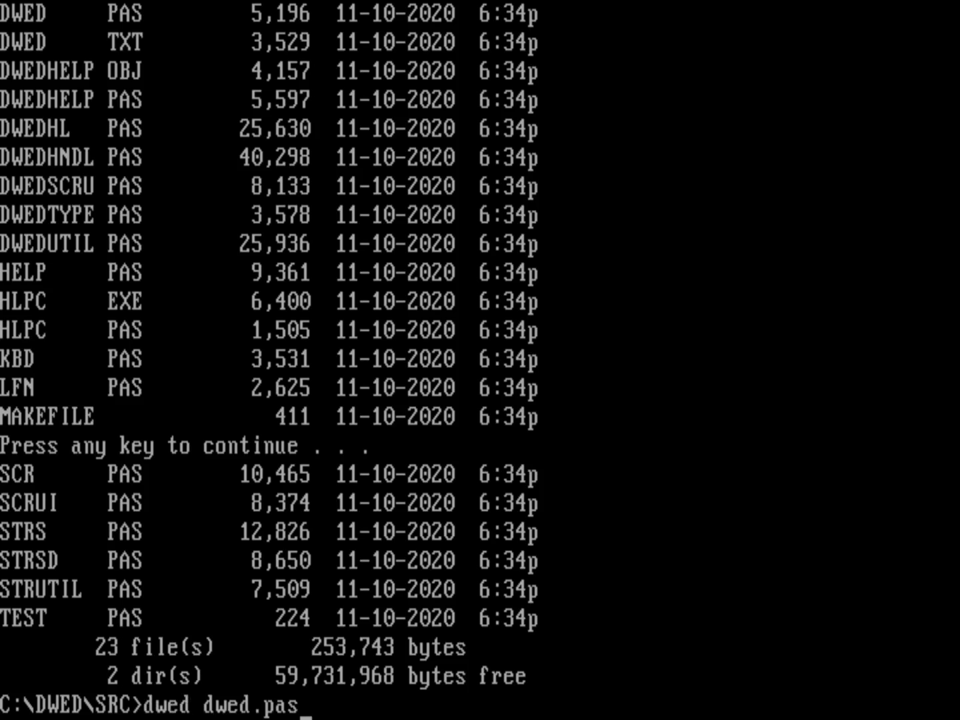
key(Return)
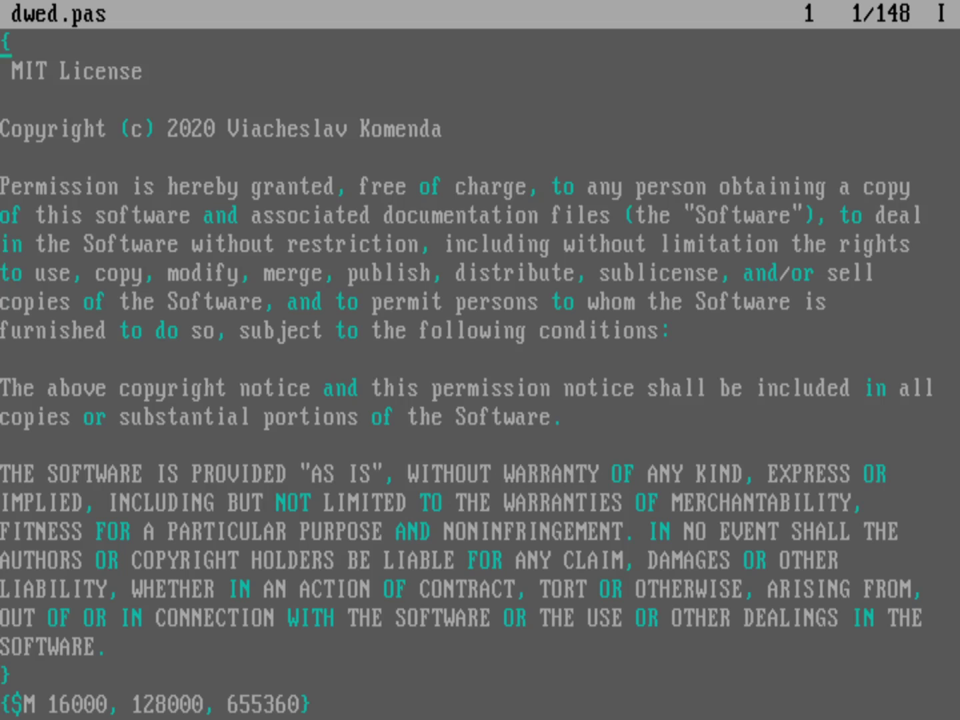
Examine the syntax highlighting of dwed.pas from the license header into the edit procedure, and exit to the command prompt without editing.
click(6, 85)
key(Down)
key(Down)
key(Down)
key(Down)
key(Down)
key(Down)
key(Down)
key(Down)
key(Down)
key(Down)
key(Down)
key(Down)
key(Down)
key(Down)
key(Down)
key(Down)
key(Down)
key(Down)
key(Down)
key(Down)
key(Down)
key(Down)
key(Down)
key(Down)
key(Down)
key(Down)
key(Down)
key(Down)
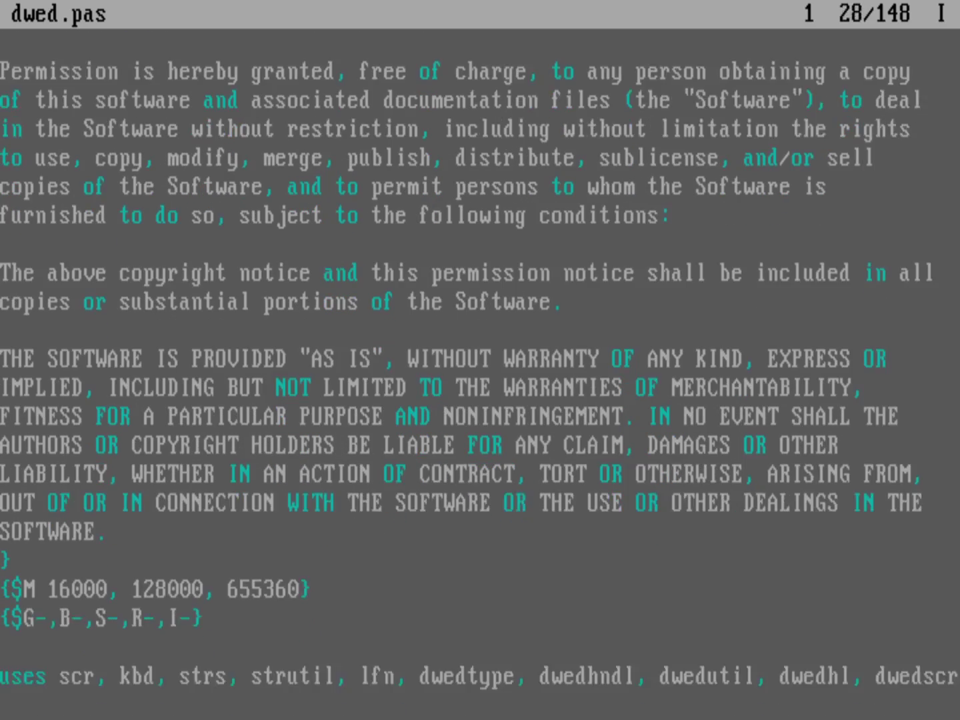
key(Down)
key(Down)
key(Down)
key(Down)
key(Down)
key(Down)
key(Down)
key(Down)
key(Down)
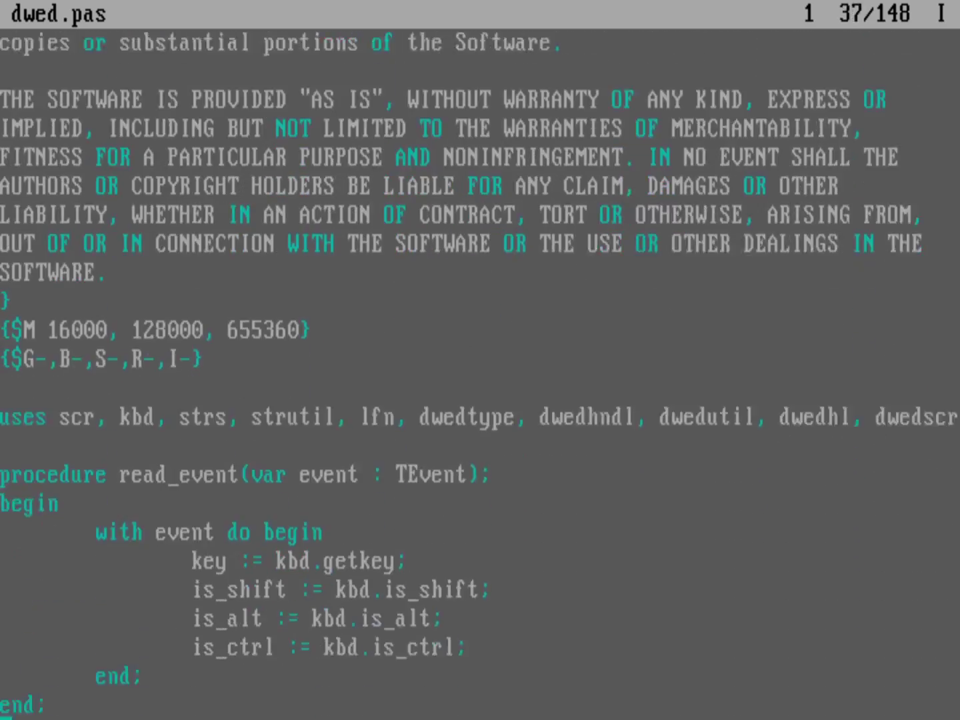
key(Down)
key(Down)
key(Down)
key(Down)
key(Down)
key(Down)
key(Down)
key(Down)
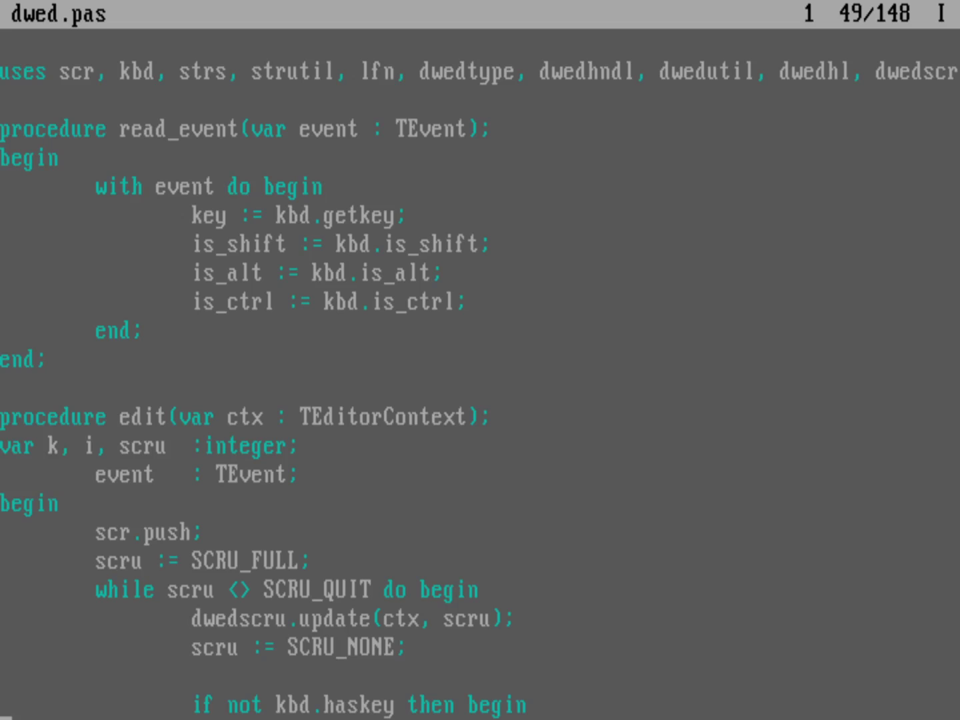
key(alt+x)
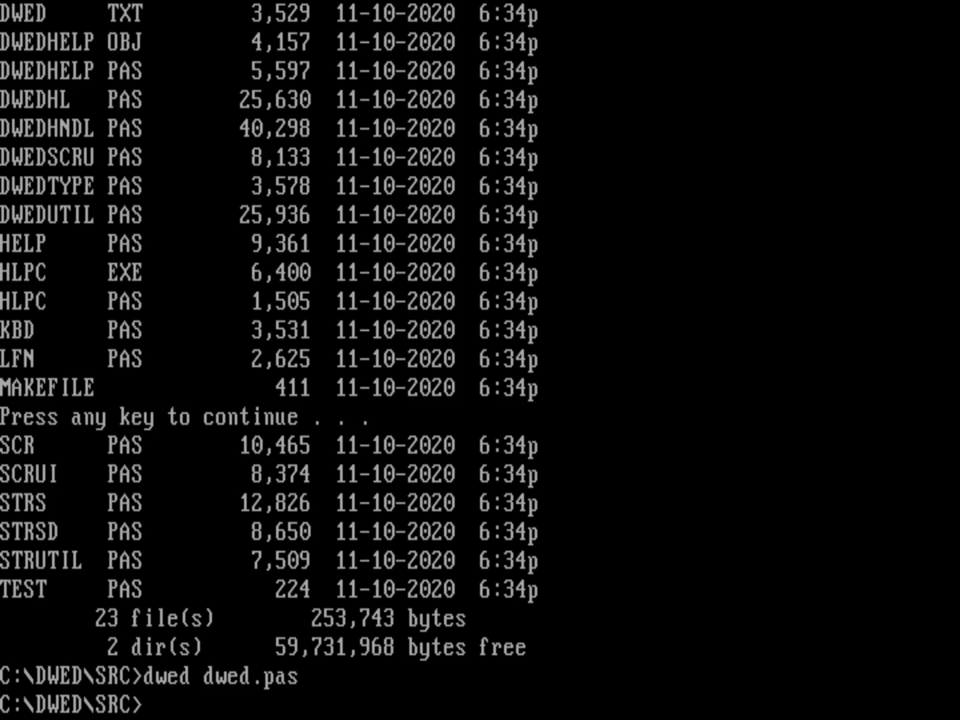